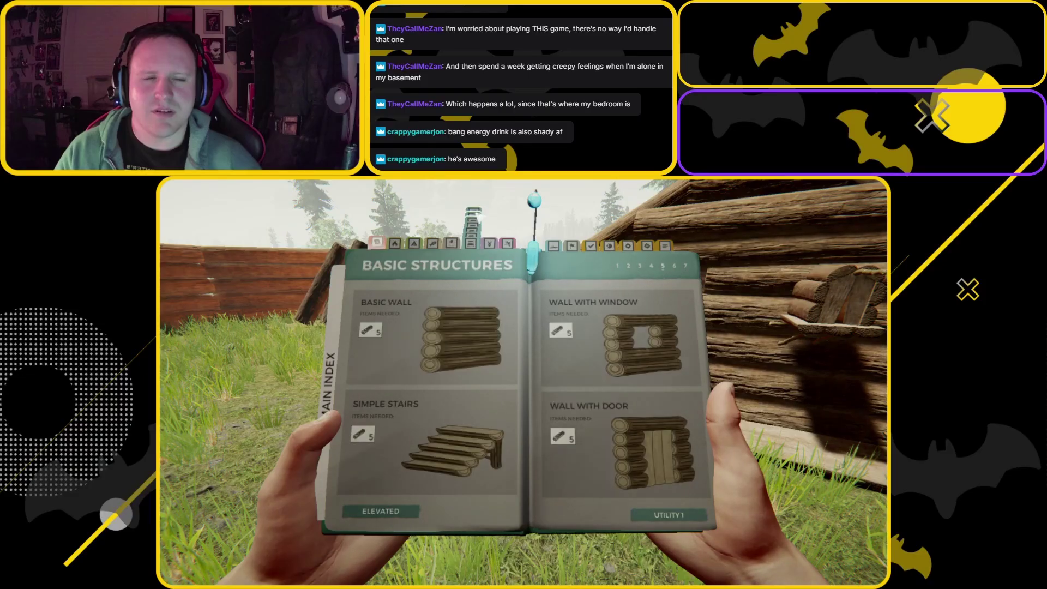
{"action": "left_click", "coordinate": [628, 266]}
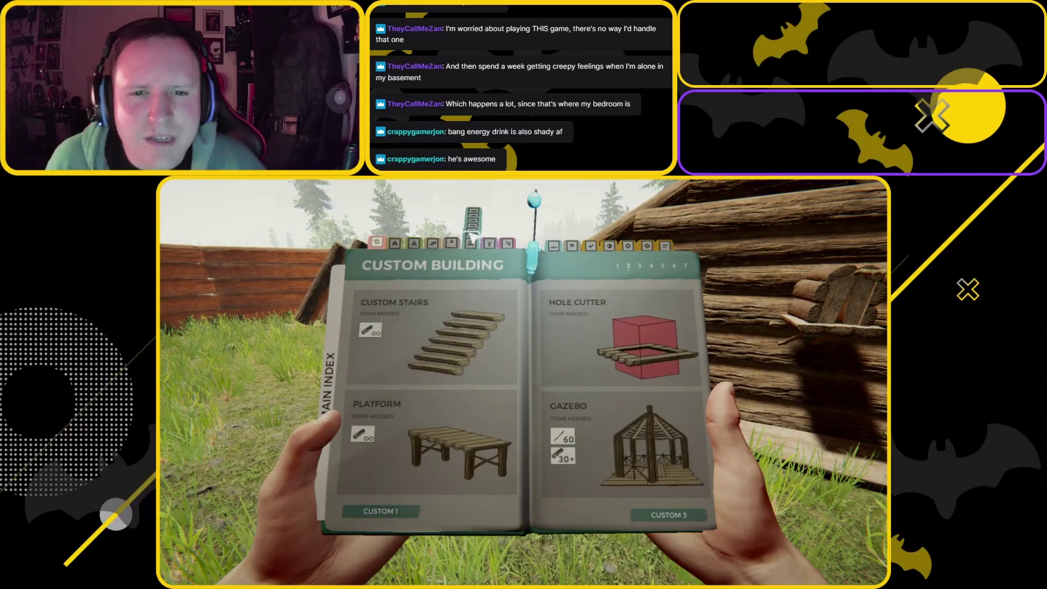
{"action": "left_click", "coordinate": [576, 321]}
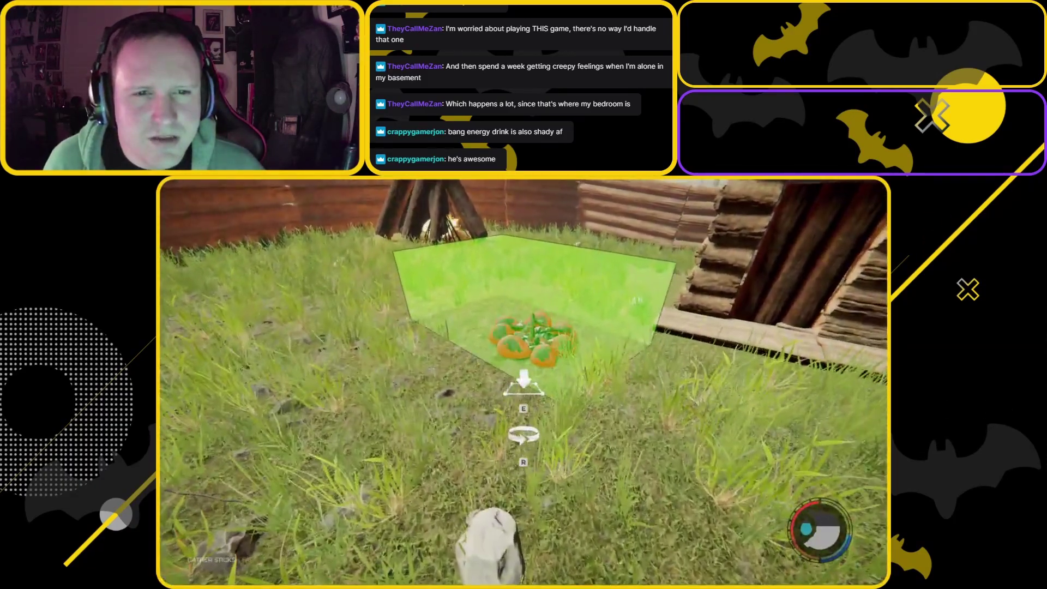
{"action": "left_click", "coordinate": [524, 382]}
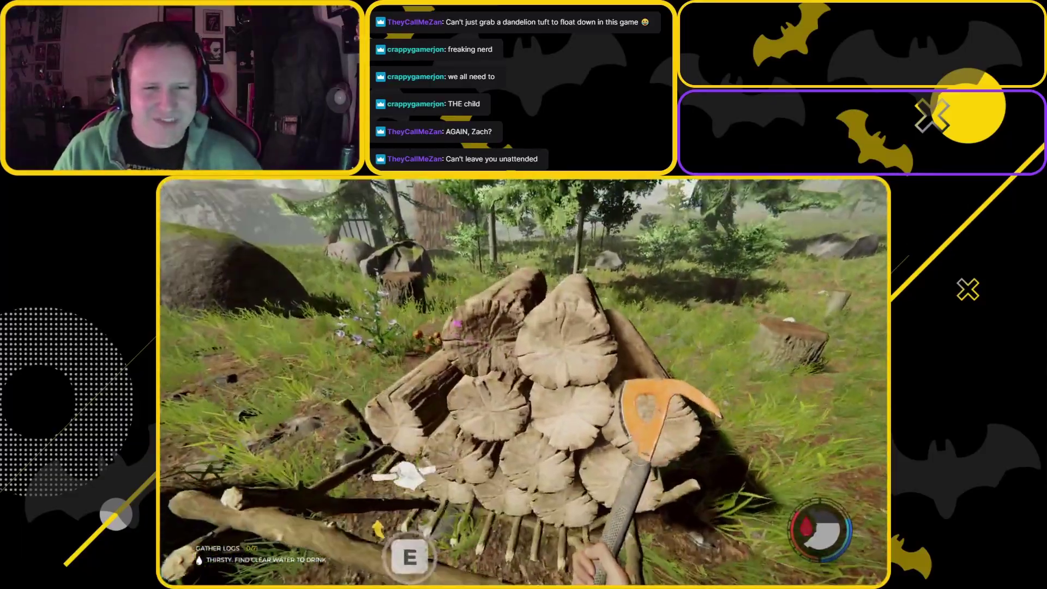
{"action": "key", "text": "e"}
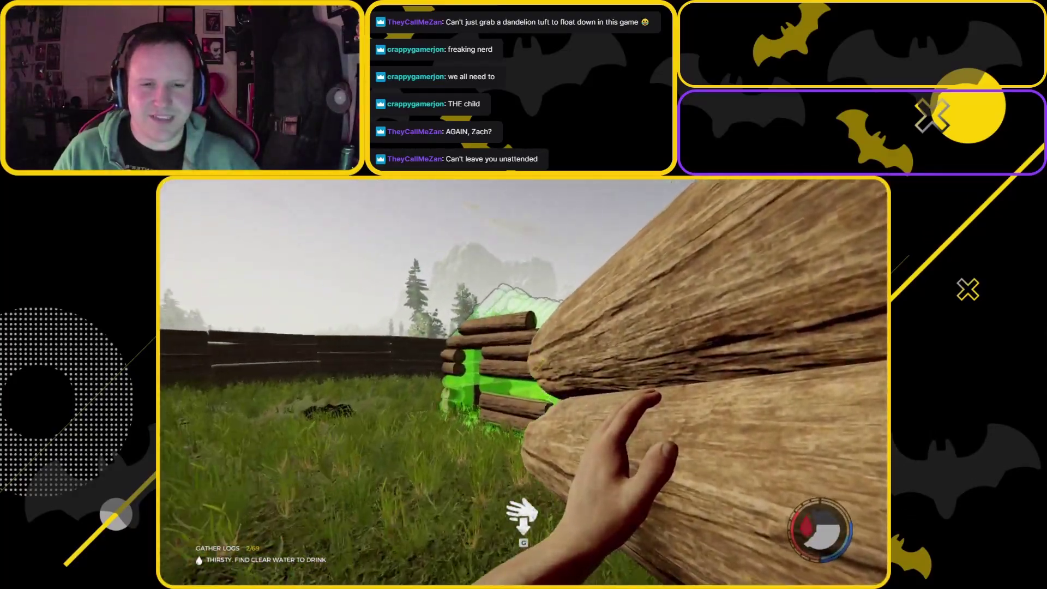
{"action": "key", "text": "e"}
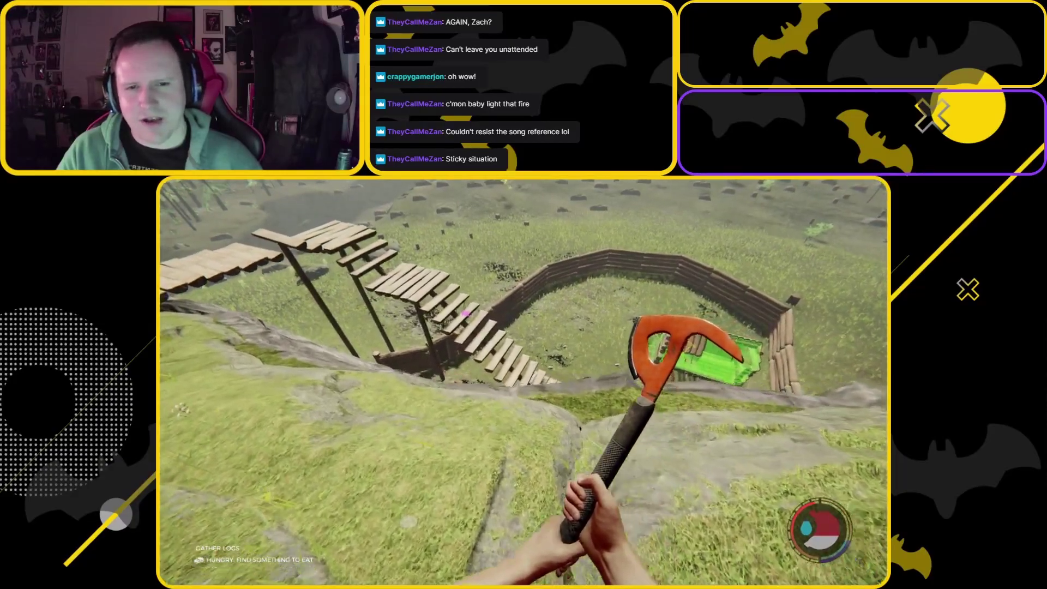
{"action": "key", "text": "e"}
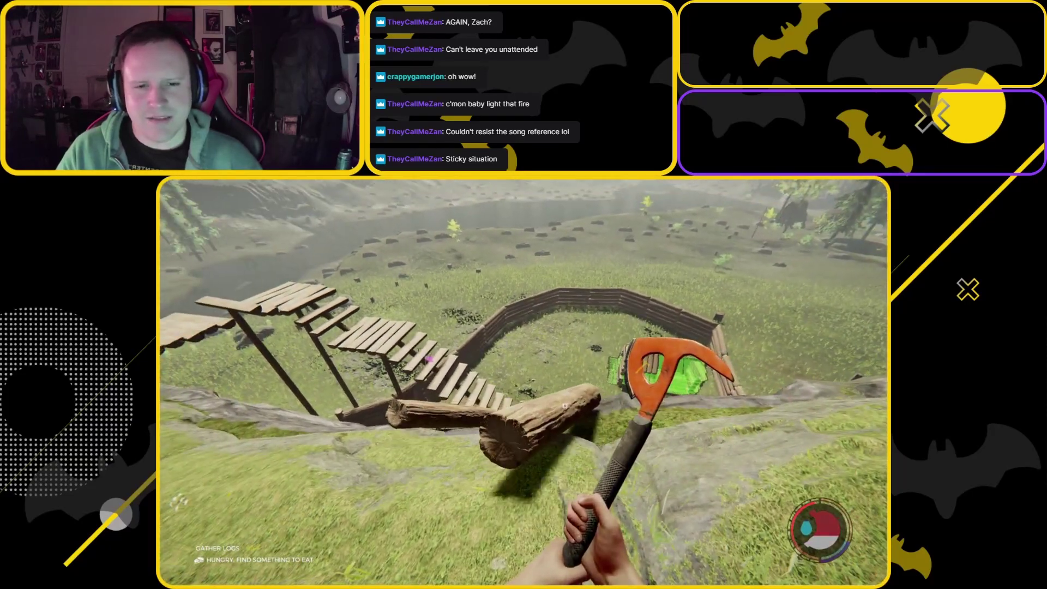
{"action": "key", "text": "e"}
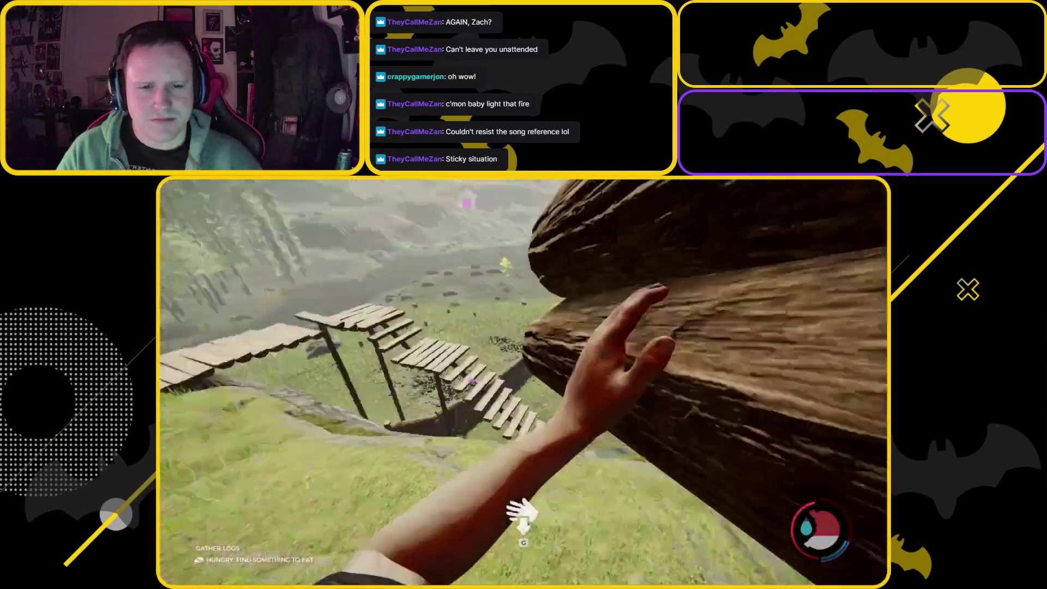
{"action": "key", "text": "g"}
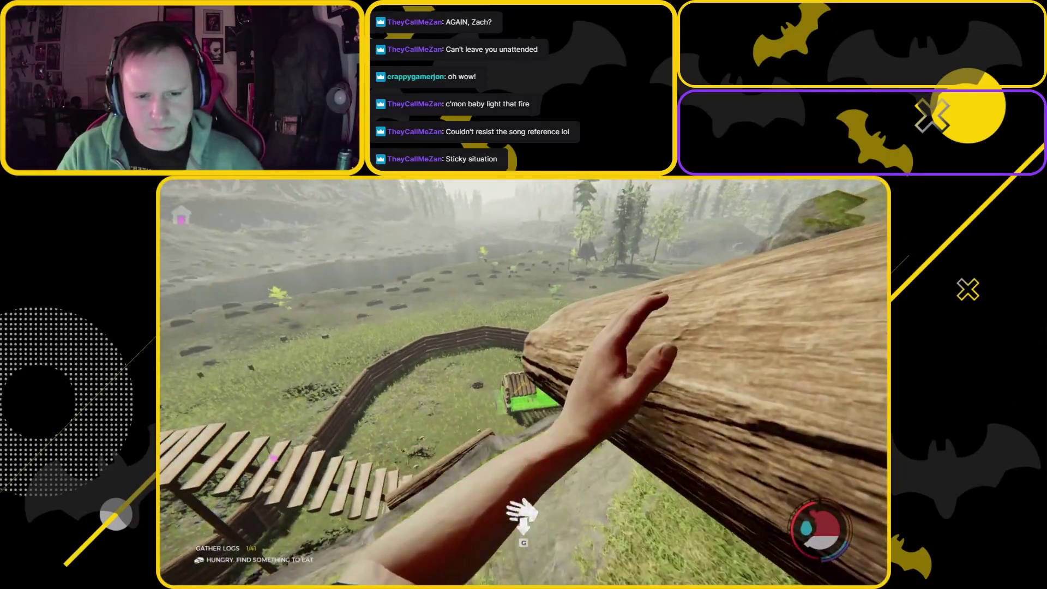
{"action": "key", "text": "g"}
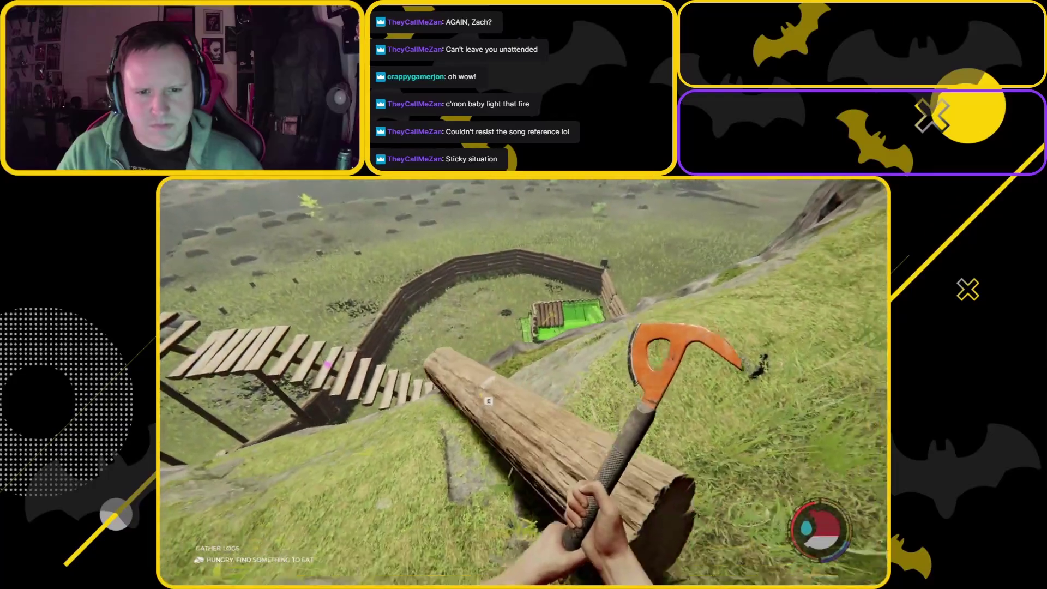
{"action": "key", "text": "g"}
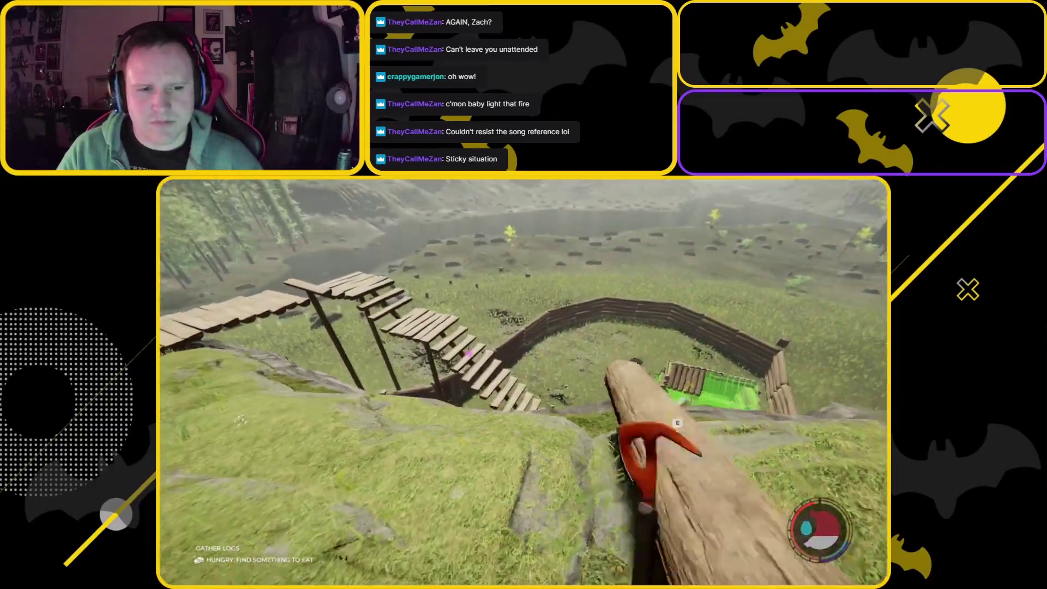
{"action": "key", "text": "e"}
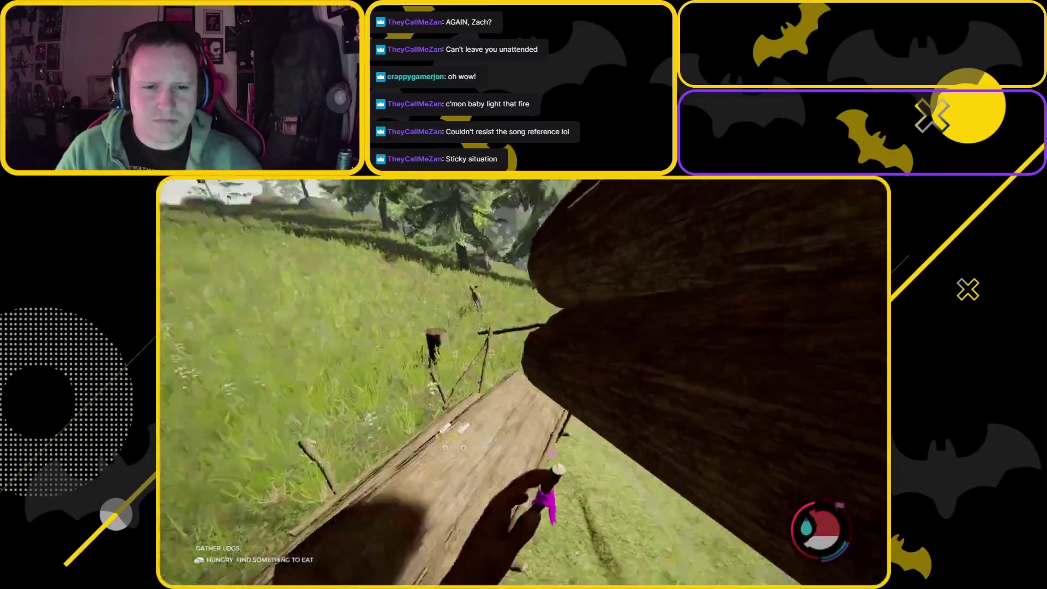
{"action": "key", "text": "g"}
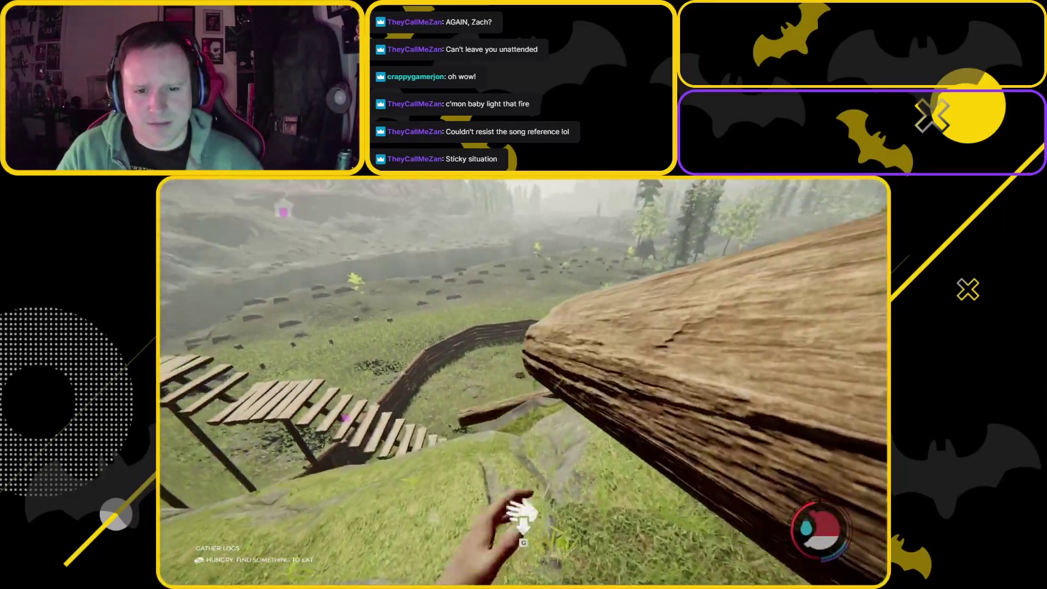
{"action": "key", "text": "e"}
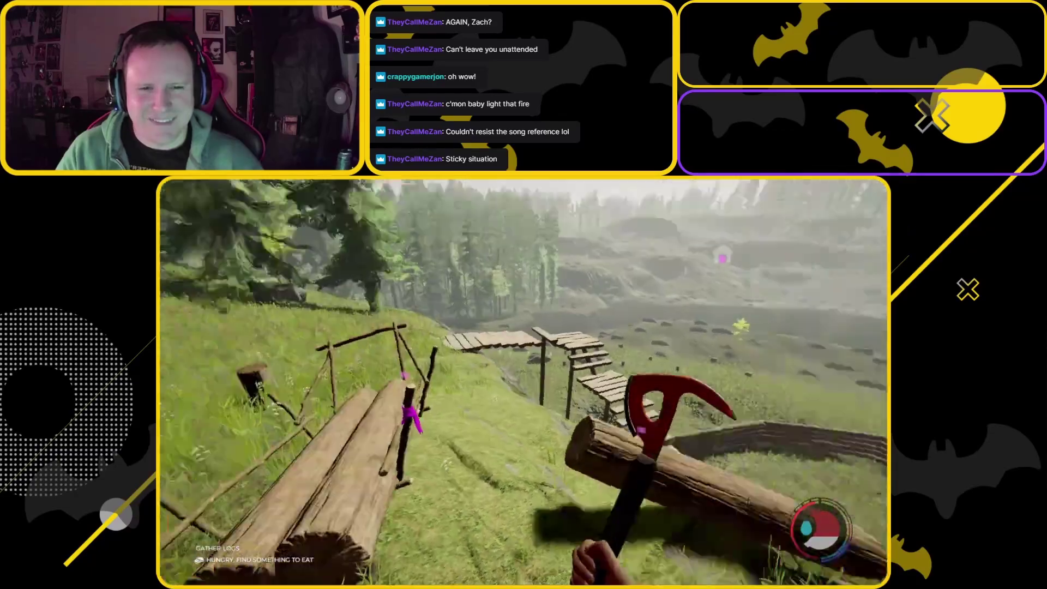
{"action": "key", "text": "e"}
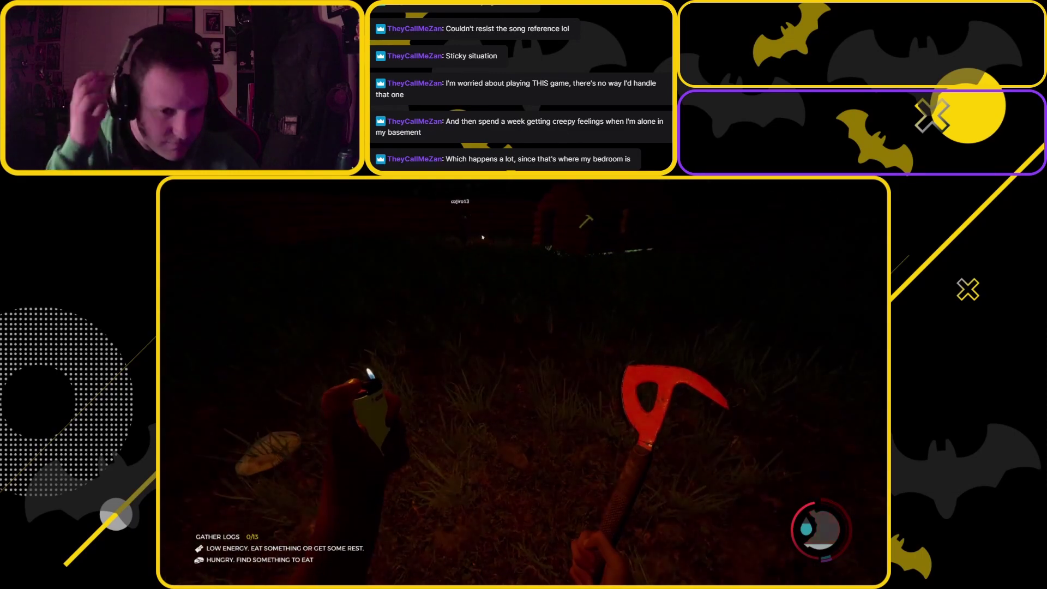
{"action": "key", "text": "i"}
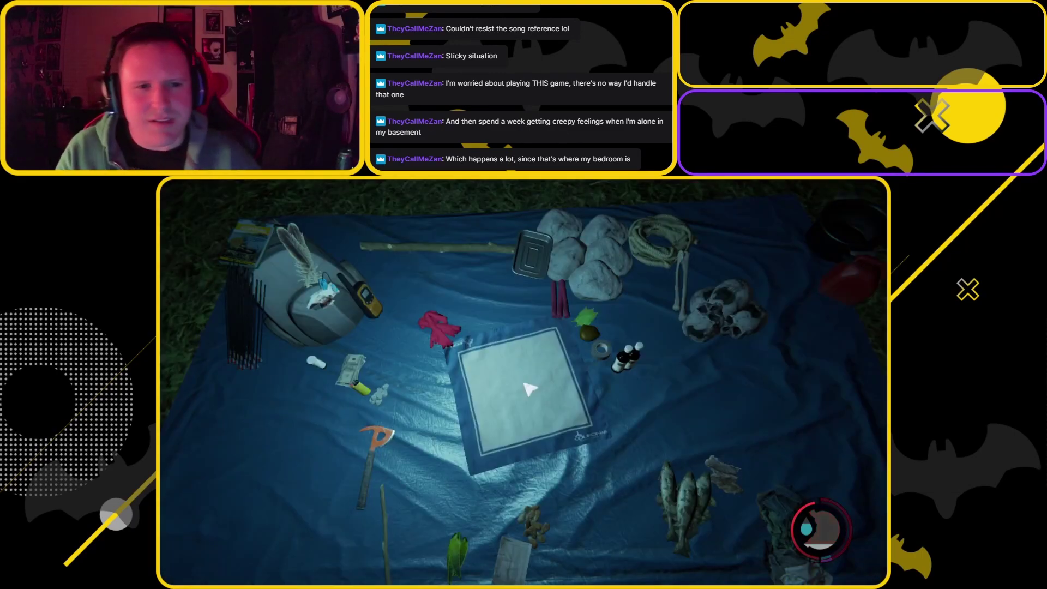
{"action": "left_click", "coordinate": [647, 357]}
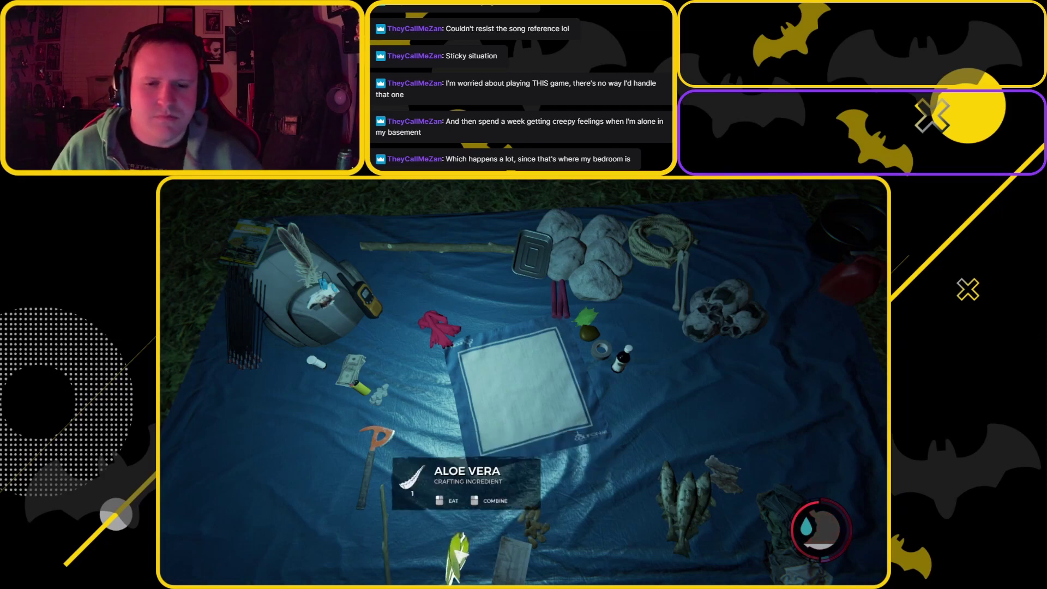
{"action": "key", "text": "i"}
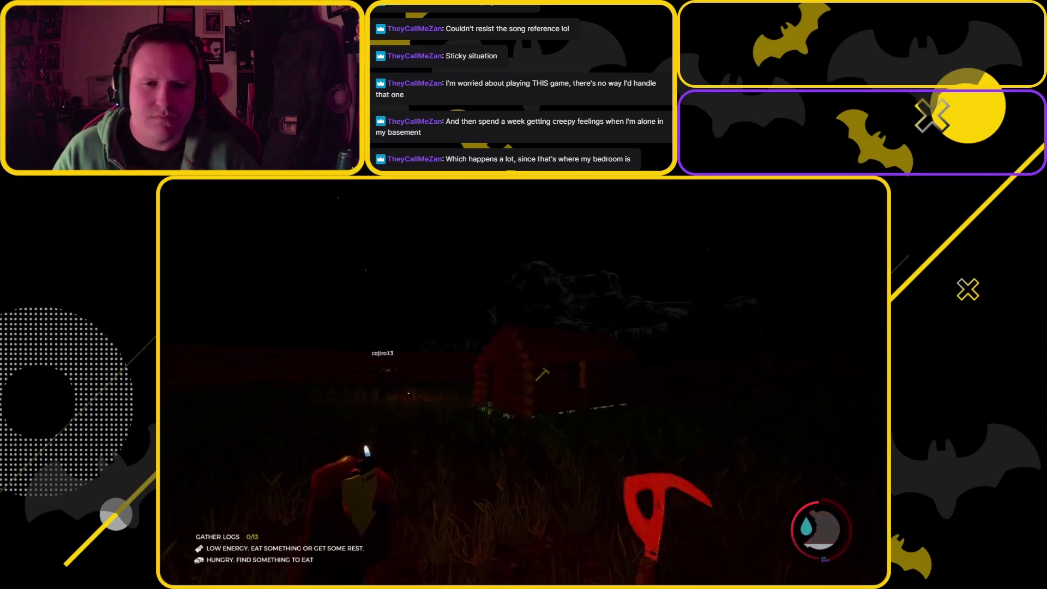
{"action": "key", "text": "w"}
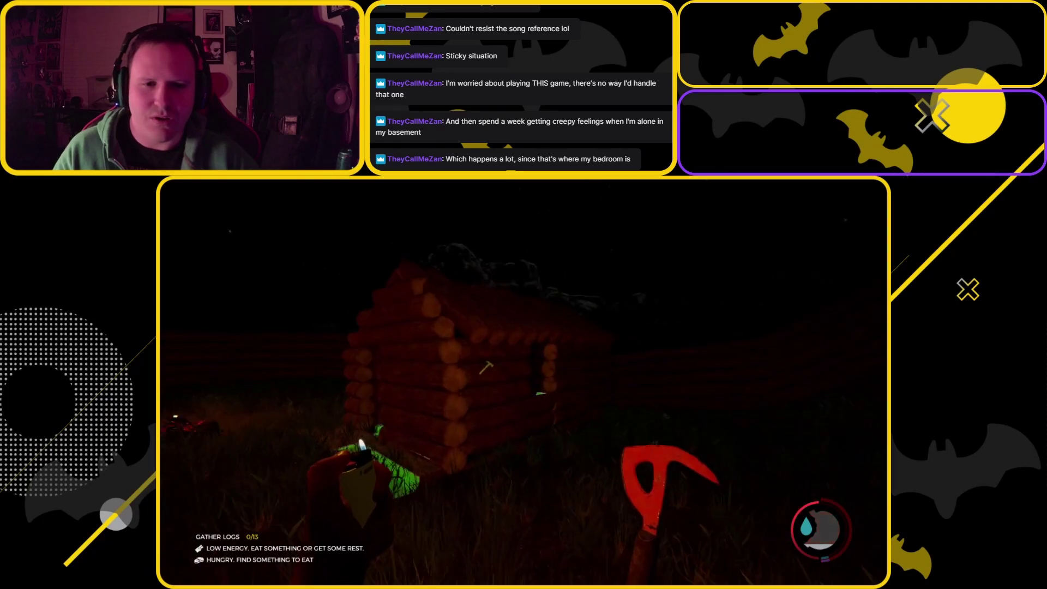
{"action": "key", "text": "w"}
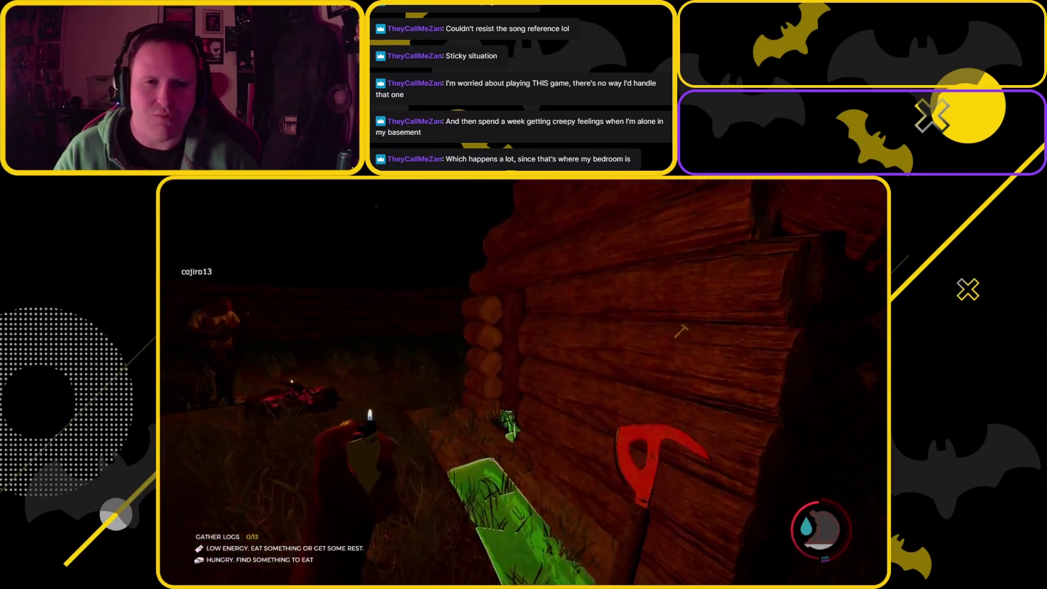
{"action": "key", "text": "b"}
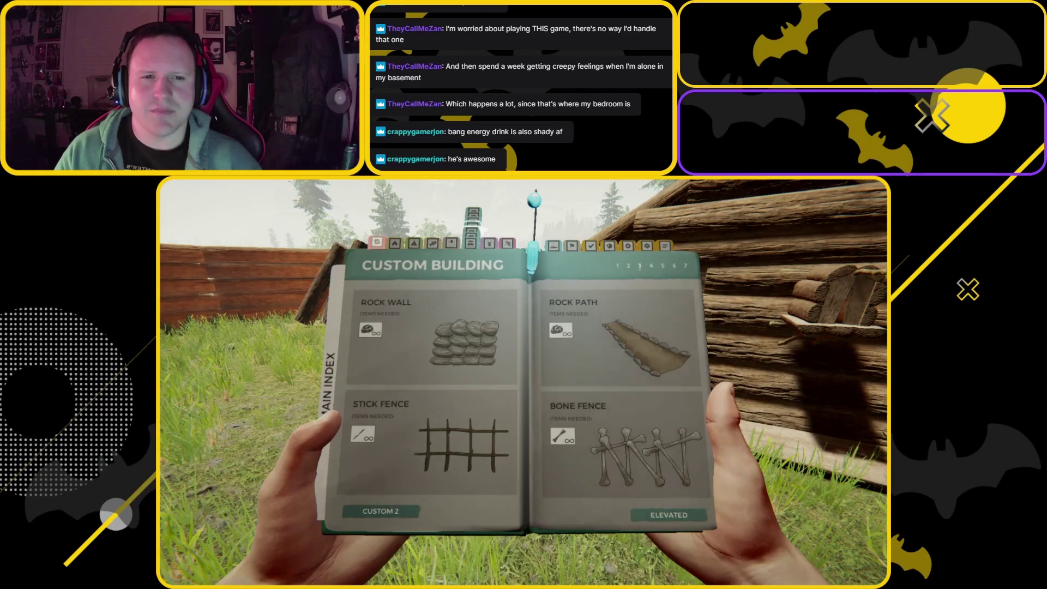
{"action": "scroll", "coordinate": [489, 204], "scroll_direction": "down", "scroll_amount": 1}
{"action": "scroll", "coordinate": [488, 205], "scroll_direction": "down", "scroll_amount": 1}
{"action": "scroll", "coordinate": [489, 204], "scroll_direction": "down", "scroll_amount": 1}
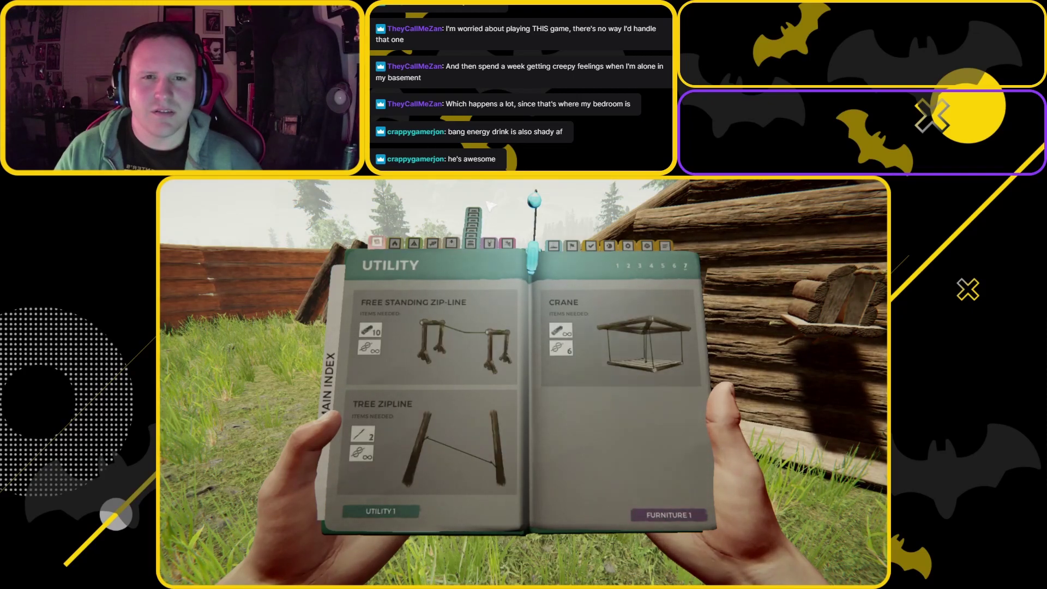
{"action": "scroll", "coordinate": [488, 205], "scroll_direction": "up", "scroll_amount": 1}
{"action": "scroll", "coordinate": [488, 205], "scroll_direction": "down", "scroll_amount": 2}
{"action": "scroll", "coordinate": [488, 205], "scroll_direction": "up", "scroll_amount": 1}
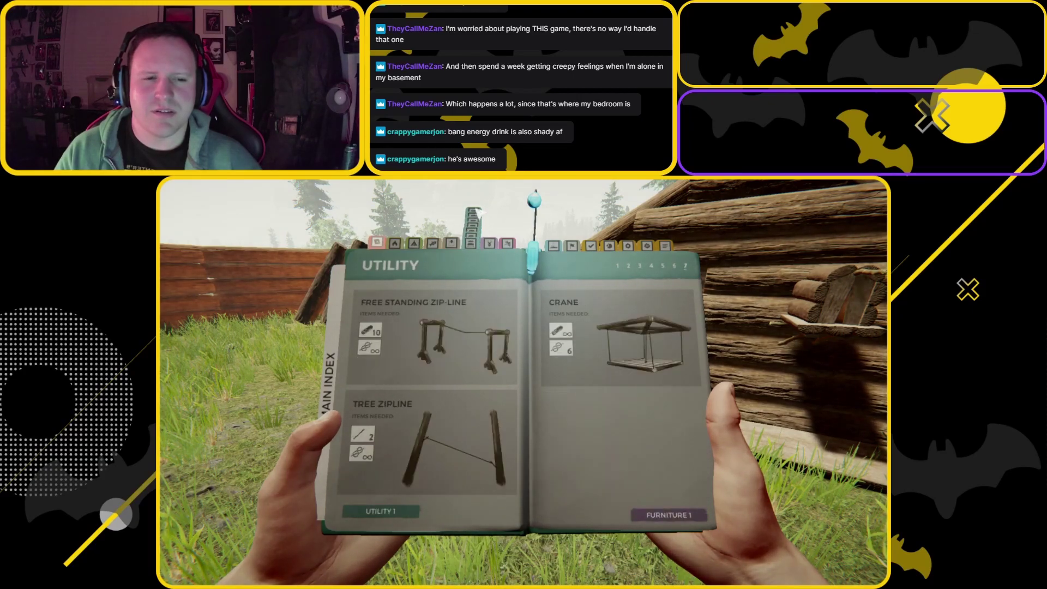
{"action": "scroll", "coordinate": [538, 288], "scroll_direction": "up", "scroll_amount": 1}
{"action": "scroll", "coordinate": [538, 289], "scroll_direction": "up", "scroll_amount": 2}
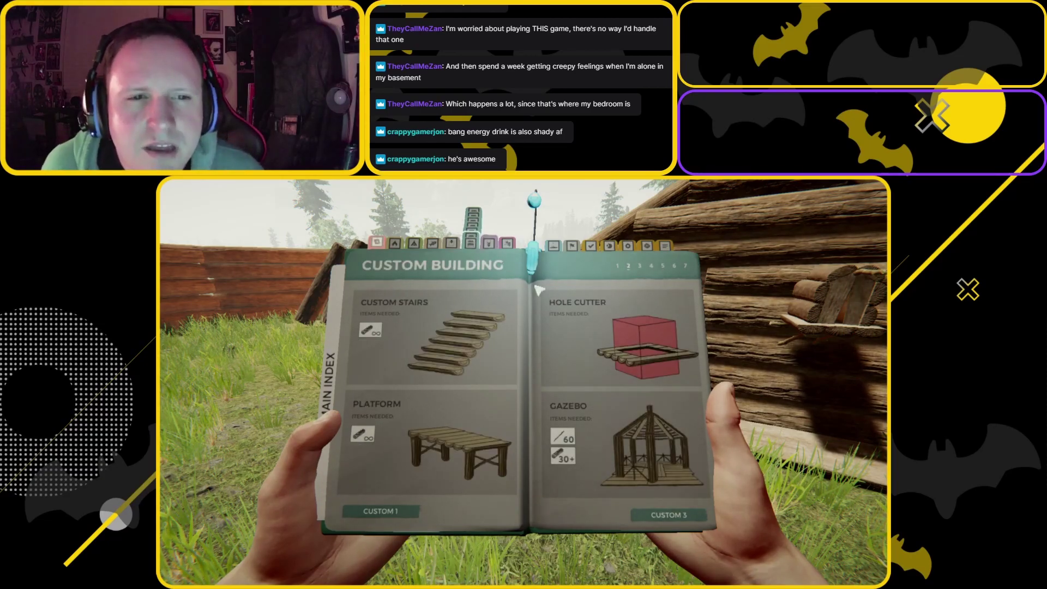
{"action": "key", "text": "b"}
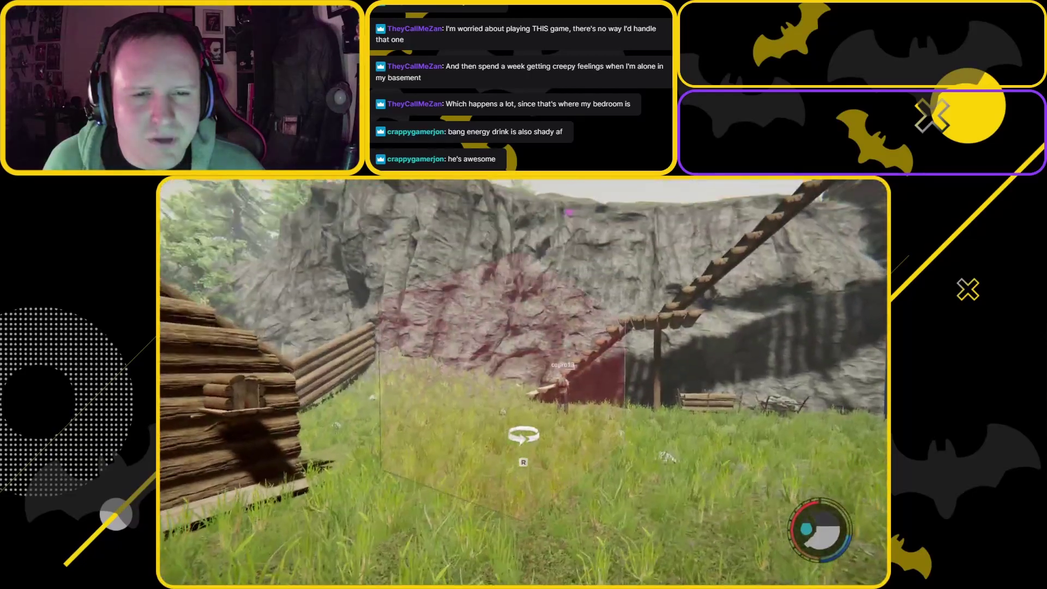
{"action": "key", "text": "e"}
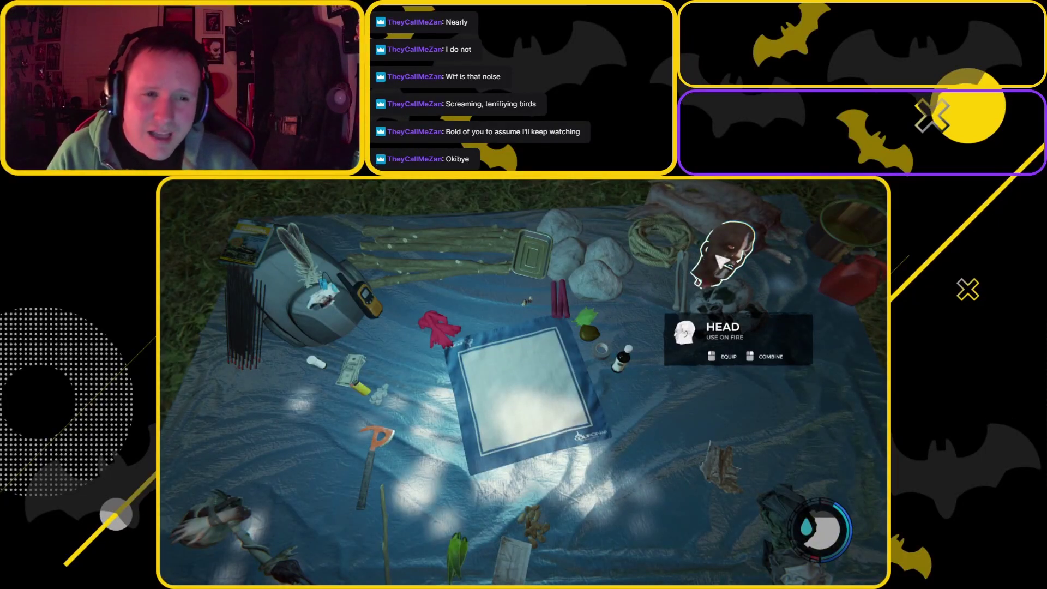
{"action": "key", "text": "Tab"}
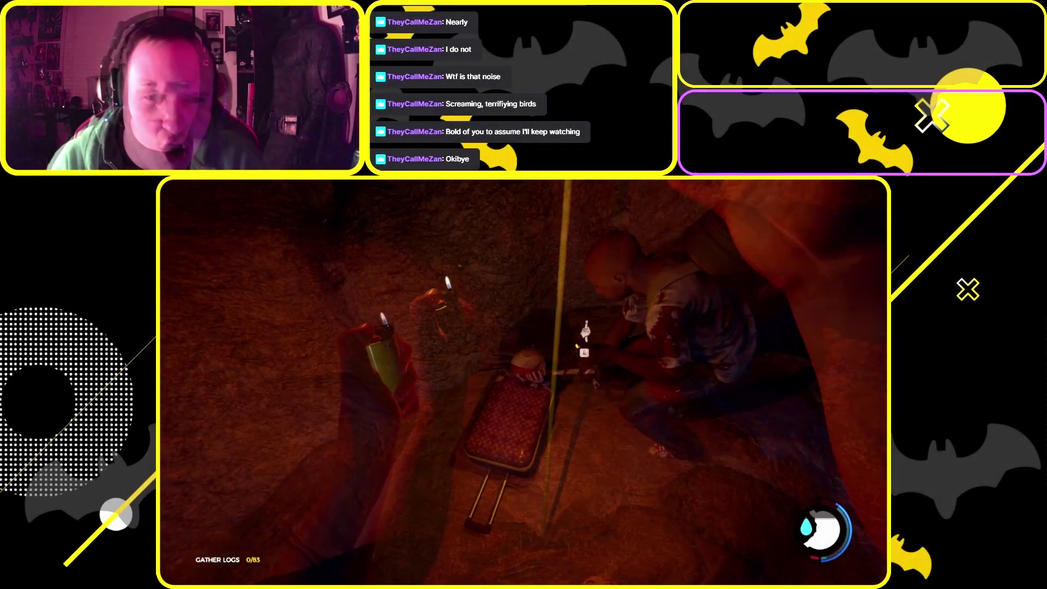
{"action": "key", "text": "e"}
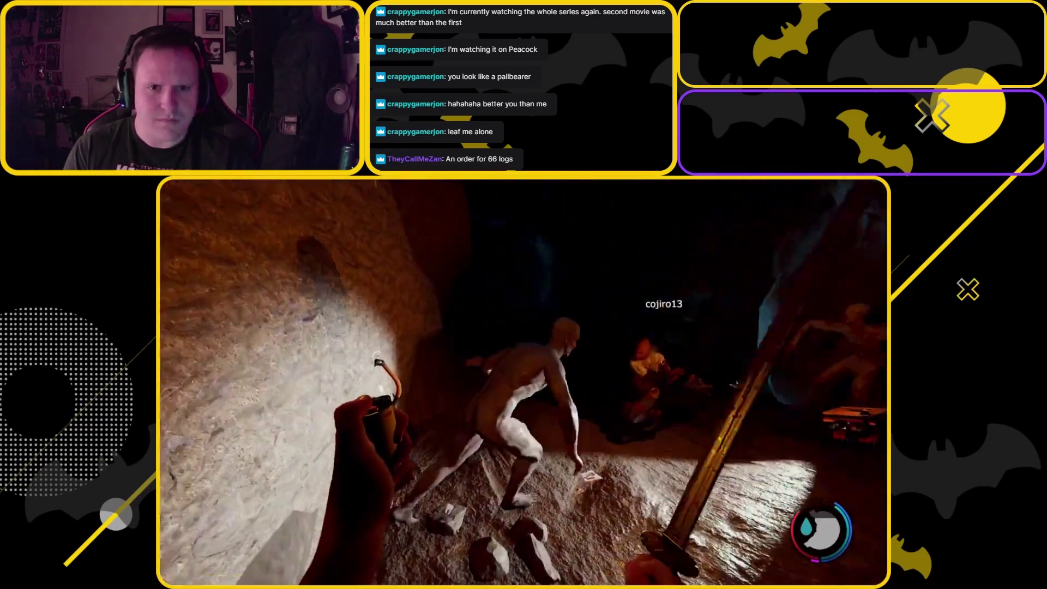
{"action": "key", "text": "e"}
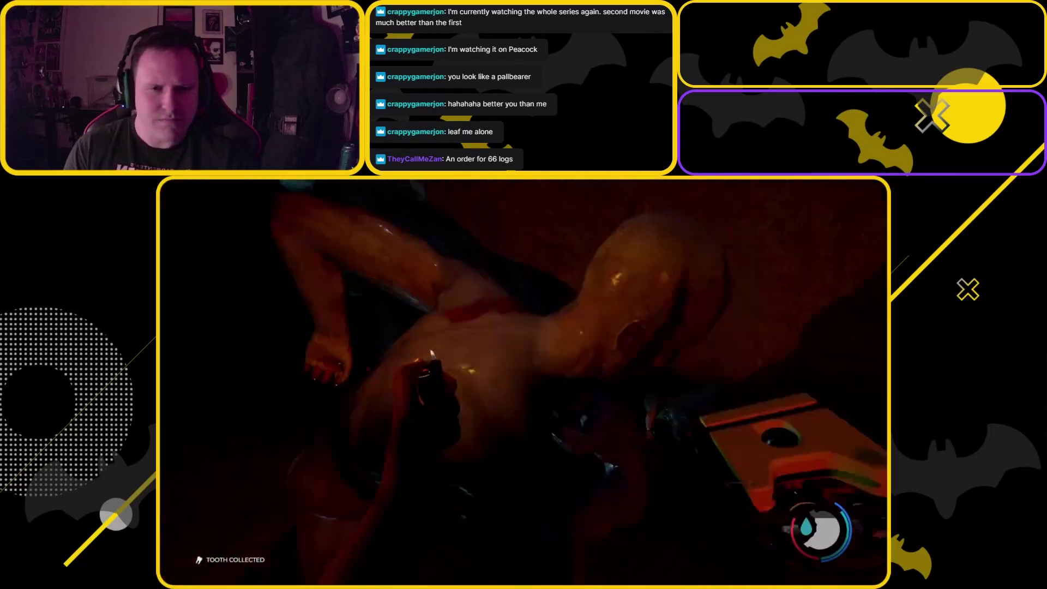